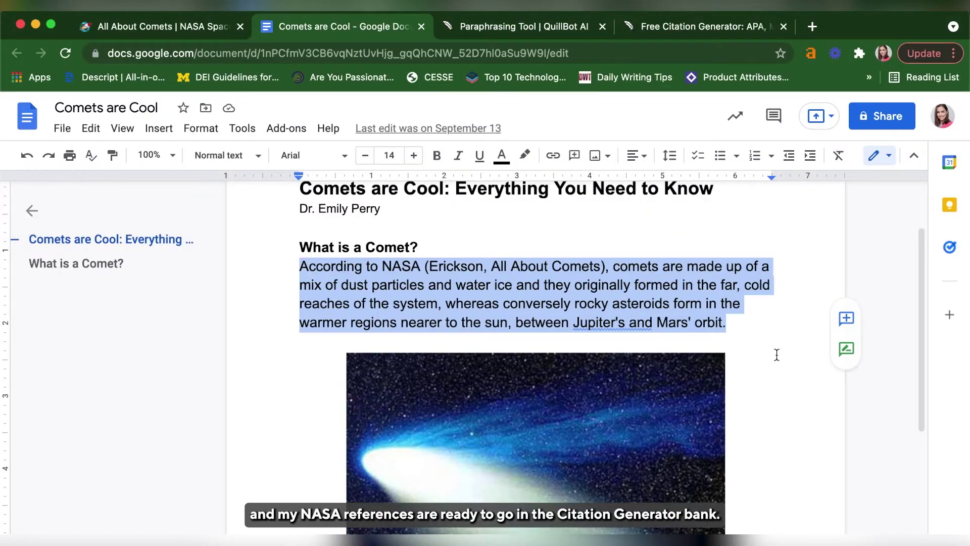
Bring the copied NASA comet paragraph into the Paraphraser and generate a Formal-mode rewrite.
click(697, 30)
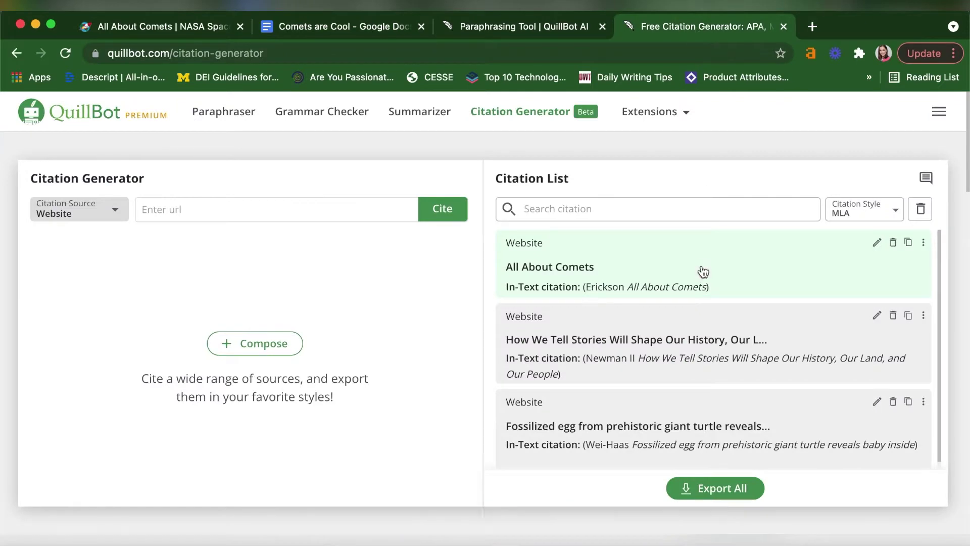
click(343, 27)
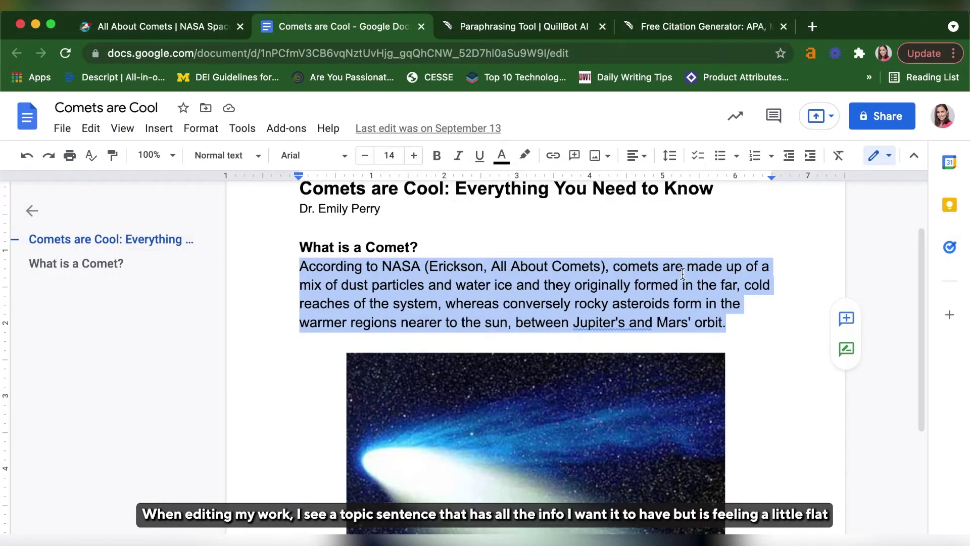
click(461, 29)
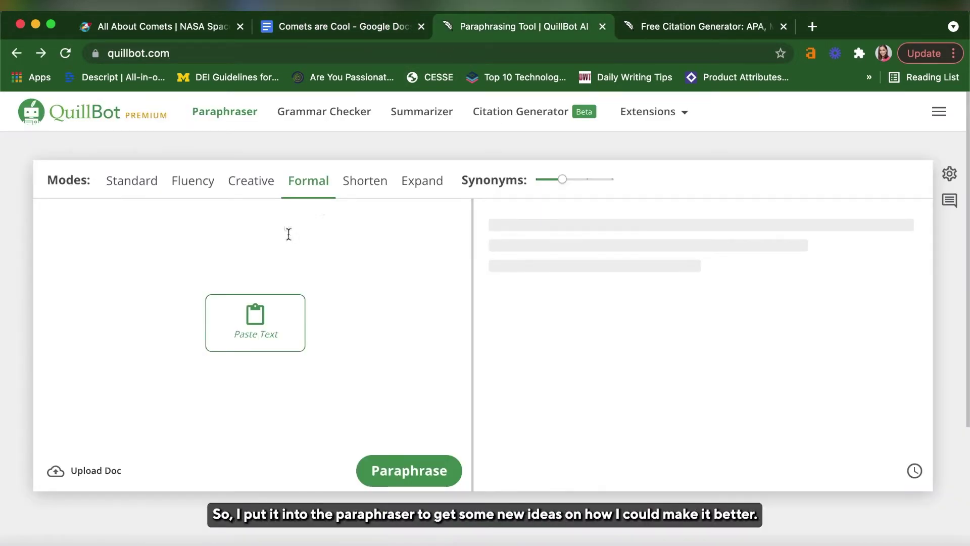
text(According to NASA (Erickson, All About Comets), comets are made up of a mix of dust particles and water ice and they originally formed in the far, cold reaches of the system, whereas conversely rocky asteroids form in the warmer regions nearer to the sun, between Jupiter's and Mars' orbit.)
click(409, 470)
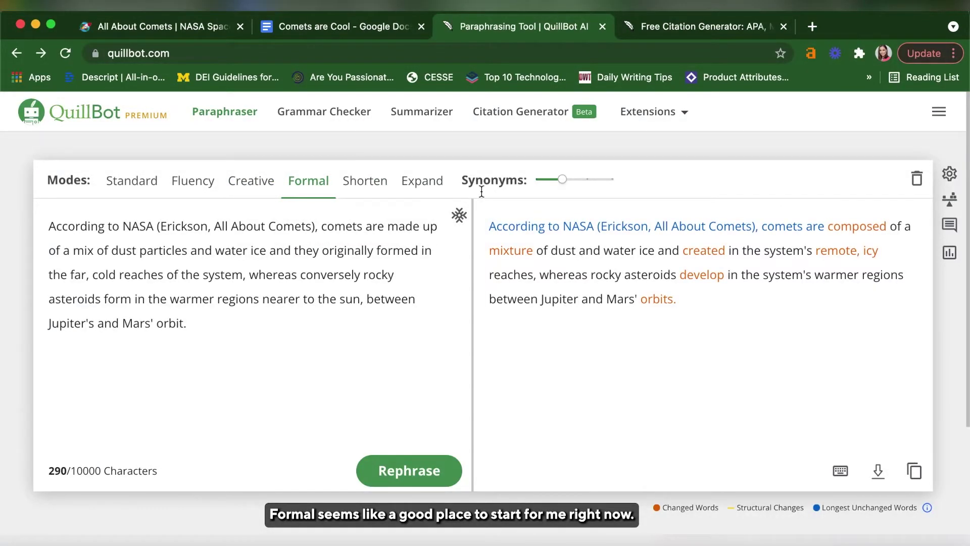
Raise the Synonyms slider and review alternatives for 'orbits' without changing it.
click(588, 181)
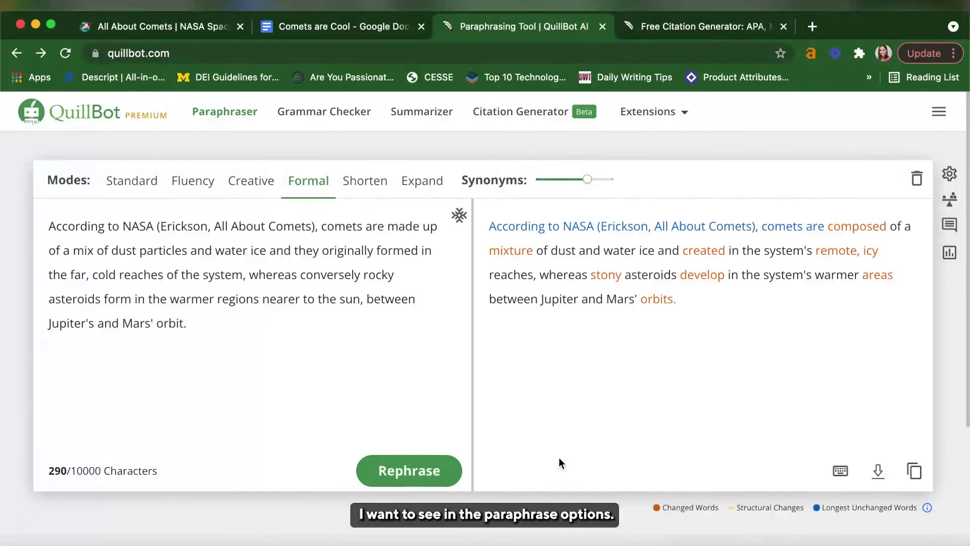
click(652, 302)
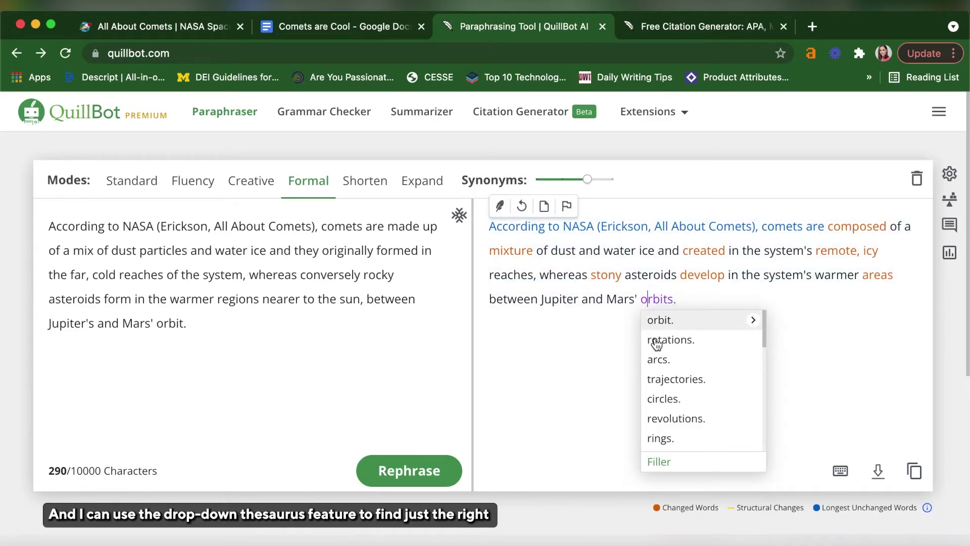
mouse_move(753, 340)
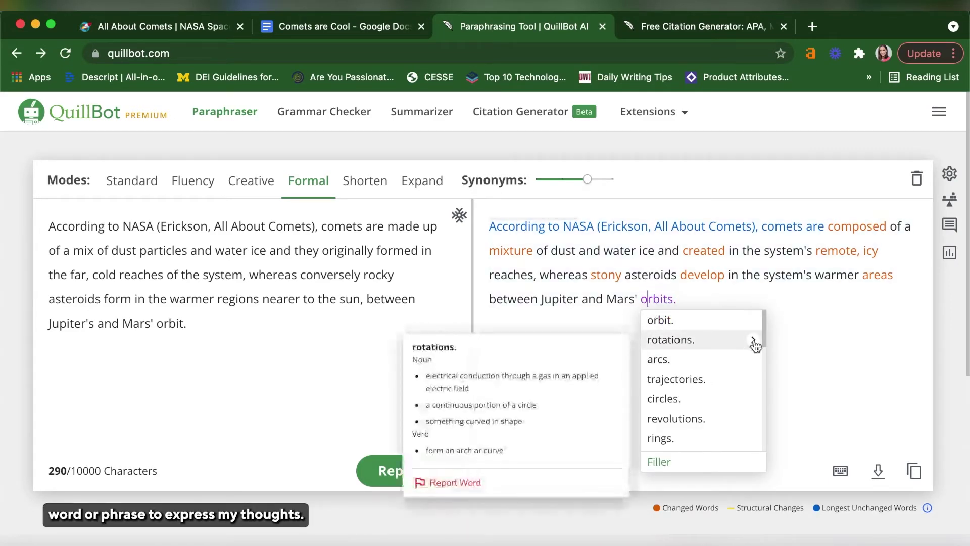
click(747, 292)
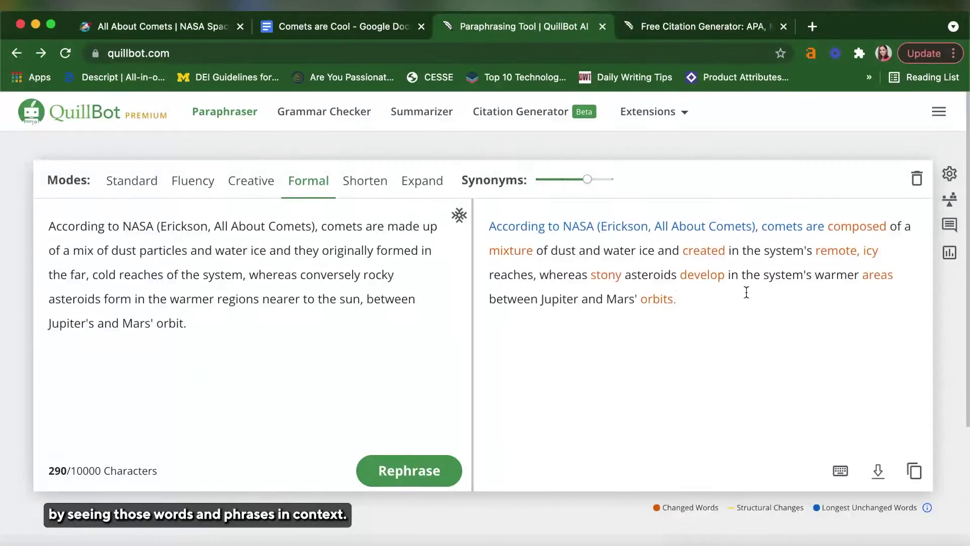
Add NASA to the Freeze Words list so it stays unchanged.
click(459, 216)
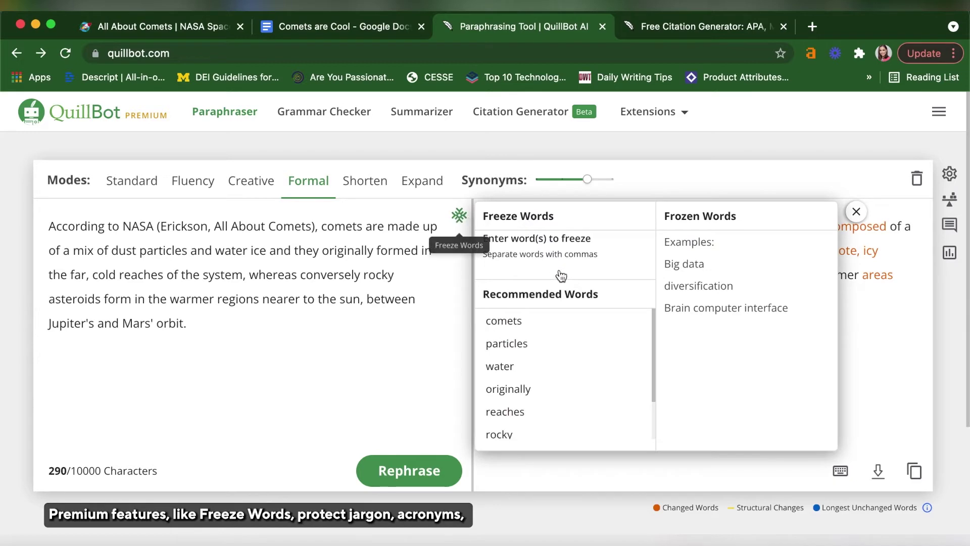
click(557, 251)
text(N)
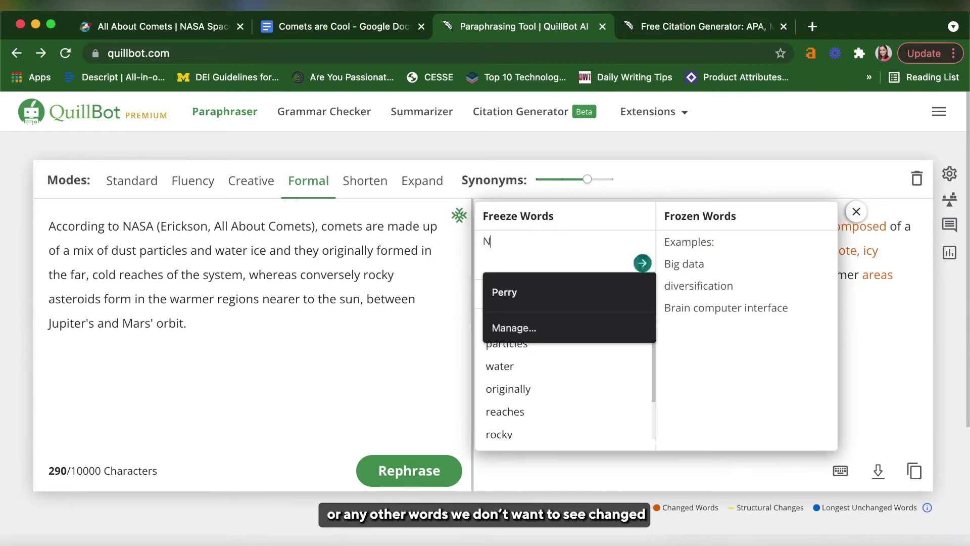
text(ASA)
click(642, 263)
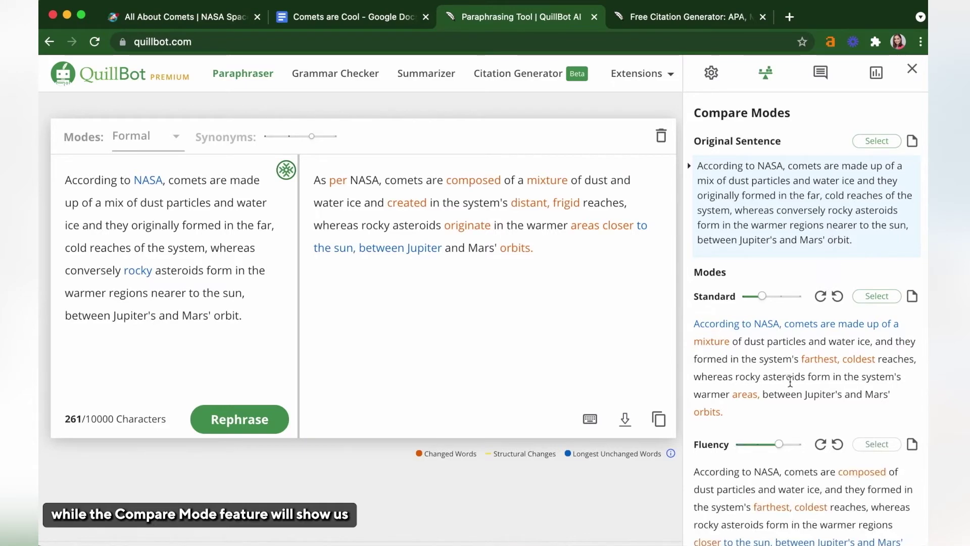
scroll(826, 303, down, 3)
scroll(790, 379, down, 2)
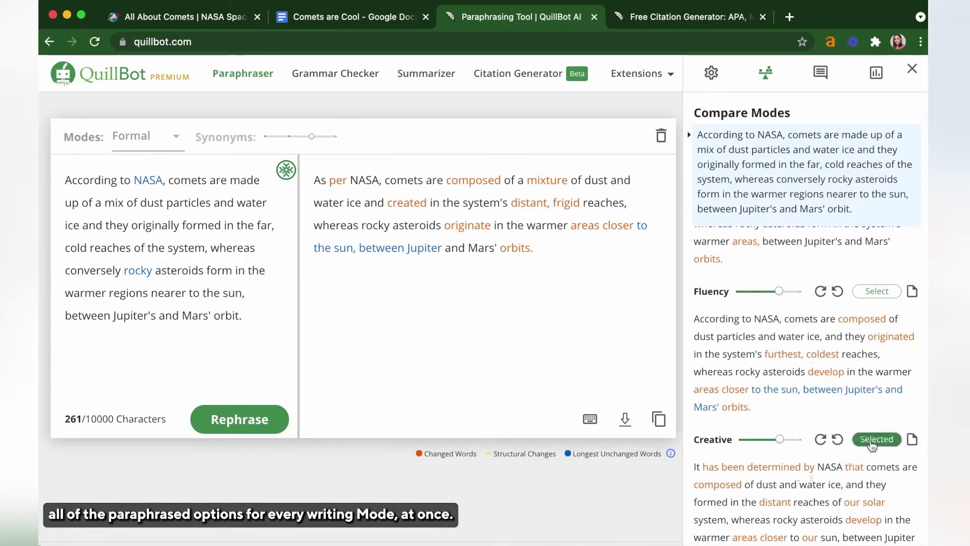
Adopt the Creative version with Formal's opening clause and split it after 'solar system', removing 'whereas'.
click(876, 439)
scroll(832, 341, down, 3)
click(720, 292)
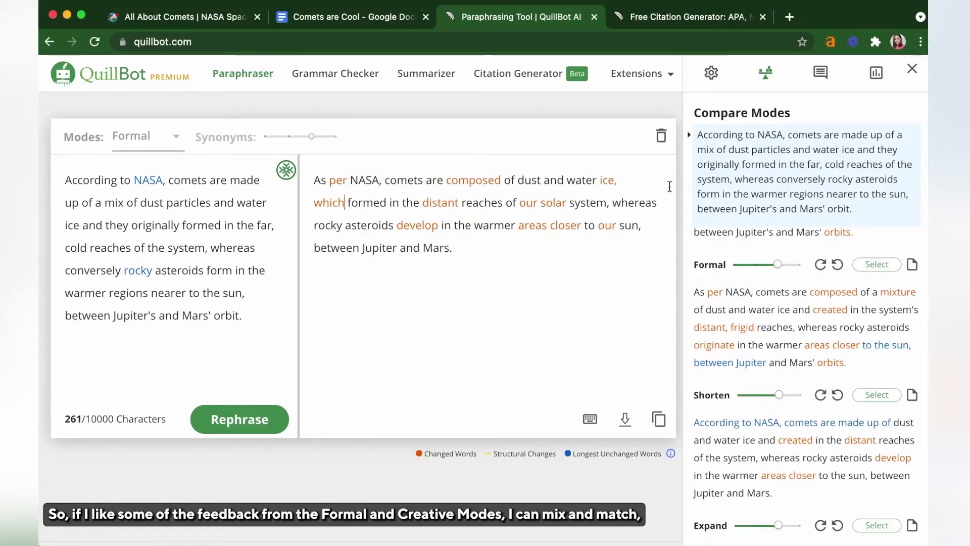
click(610, 203)
key(BackSpace)
text(.)
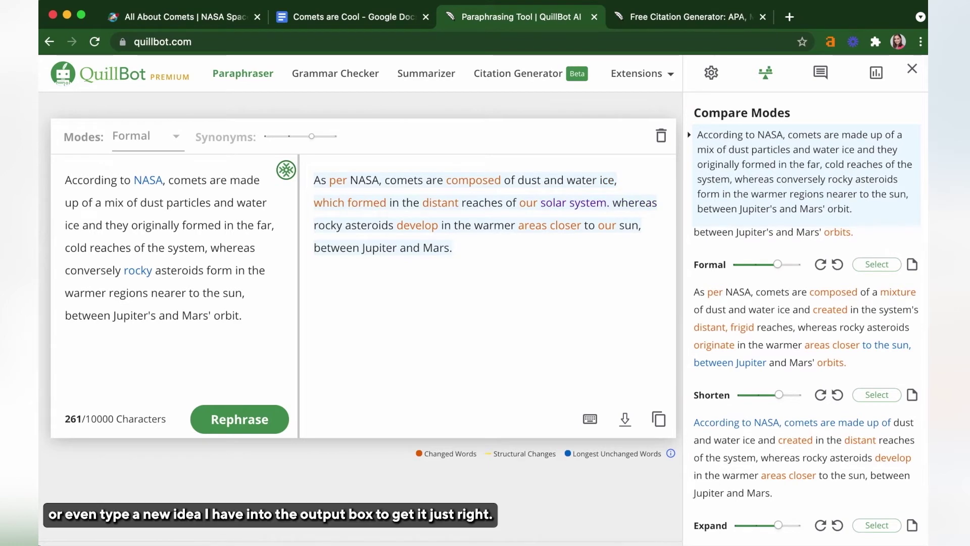
click(635, 203)
key(BackSpace)
key(BackSpace)
key(BackSpace)
text(R)
Insert ', on the other hand,' after 'asteroids' and review alternatives for 'develop'.
click(362, 224)
text(, o)
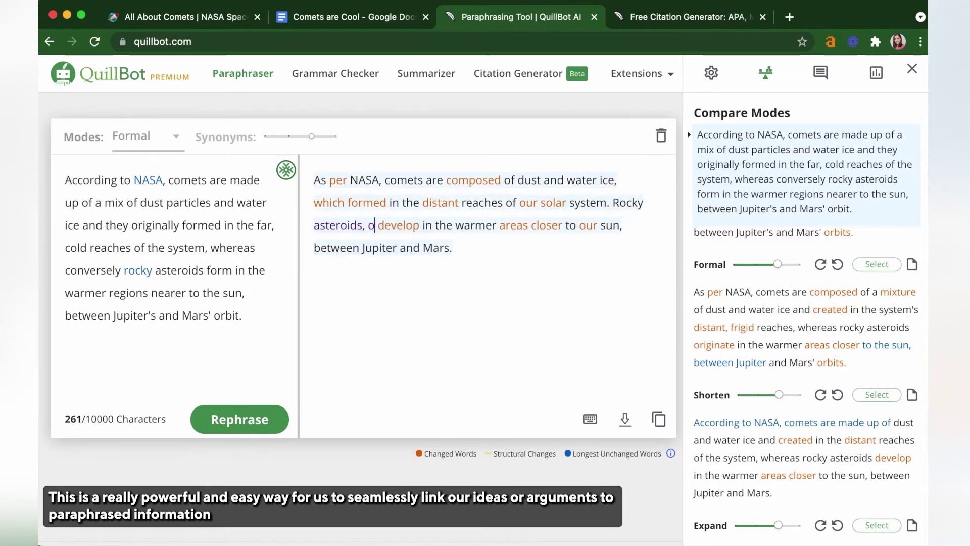
text(n the other hand,)
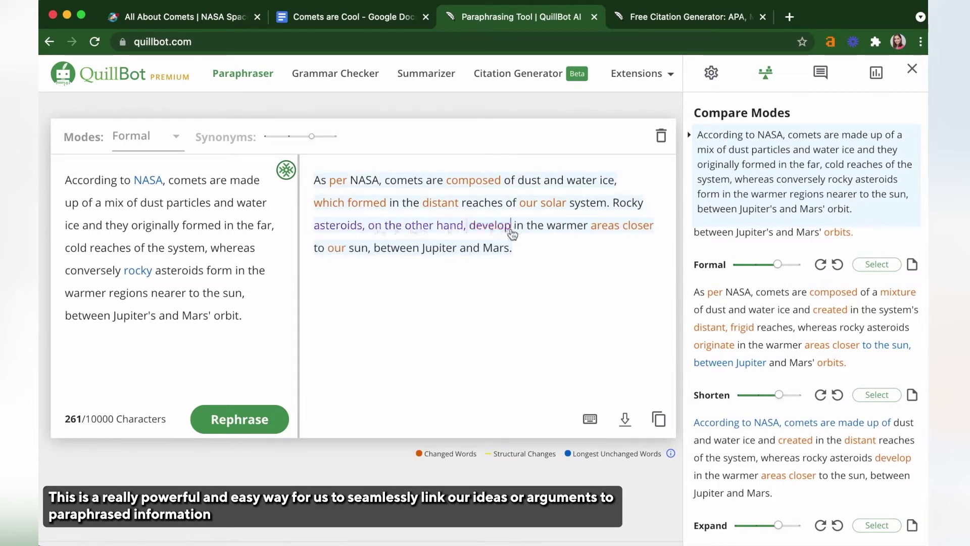
click(500, 226)
click(500, 250)
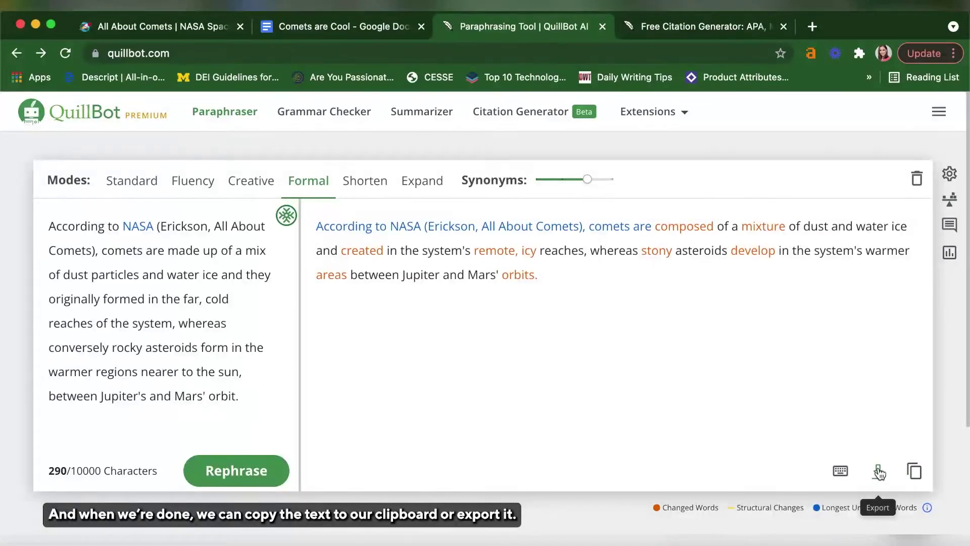
click(950, 175)
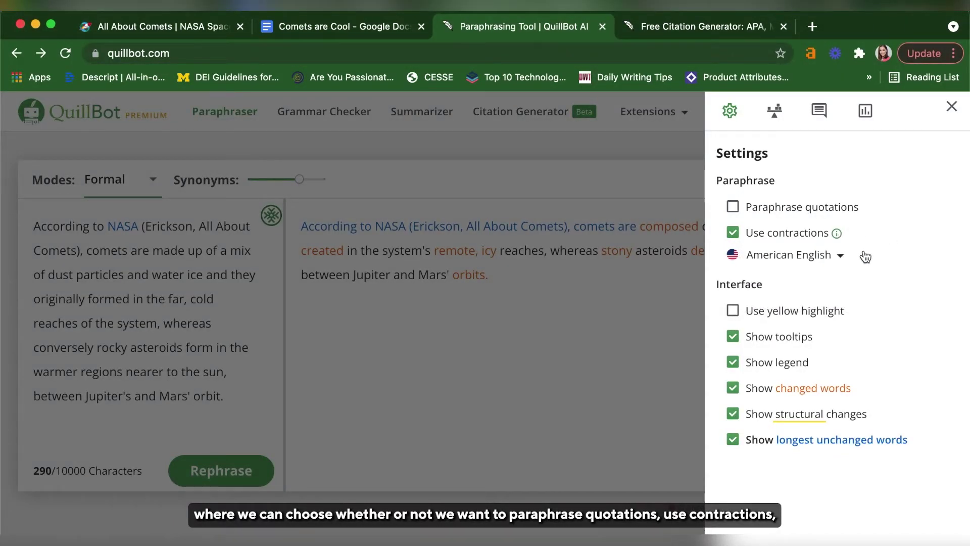
Review the English varieties in settings and keep American English selected.
click(842, 256)
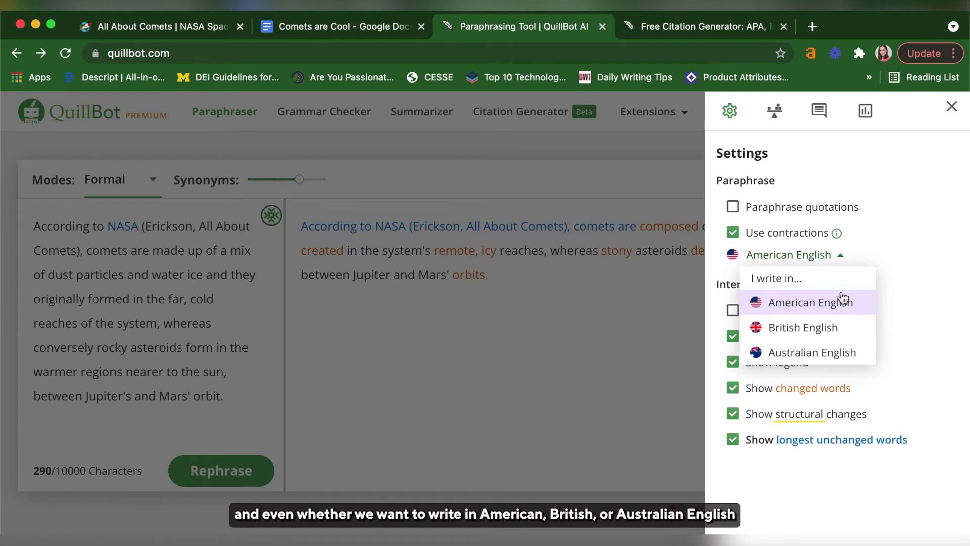
click(921, 325)
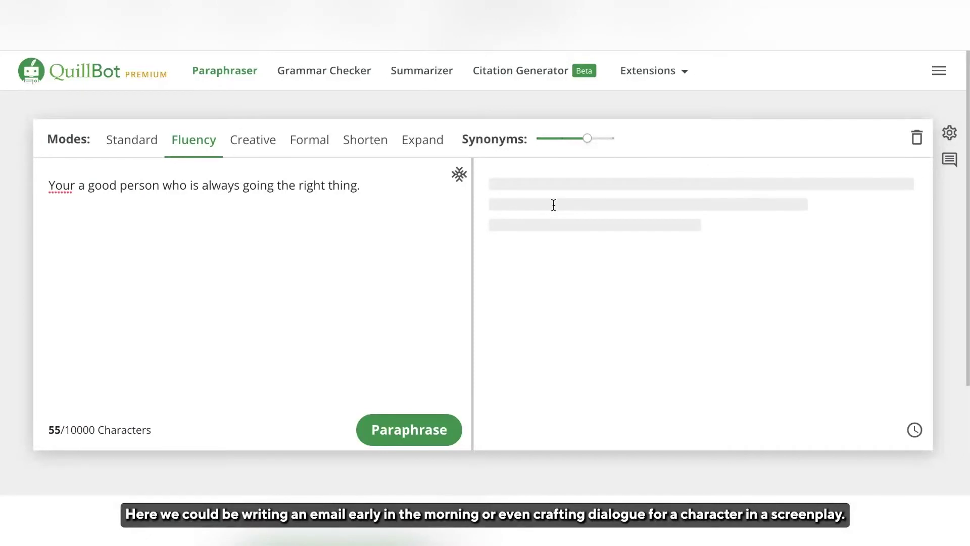
Paraphrase the good-person sentence, max Fluency's synonyms, and adopt the Creative version.
click(409, 430)
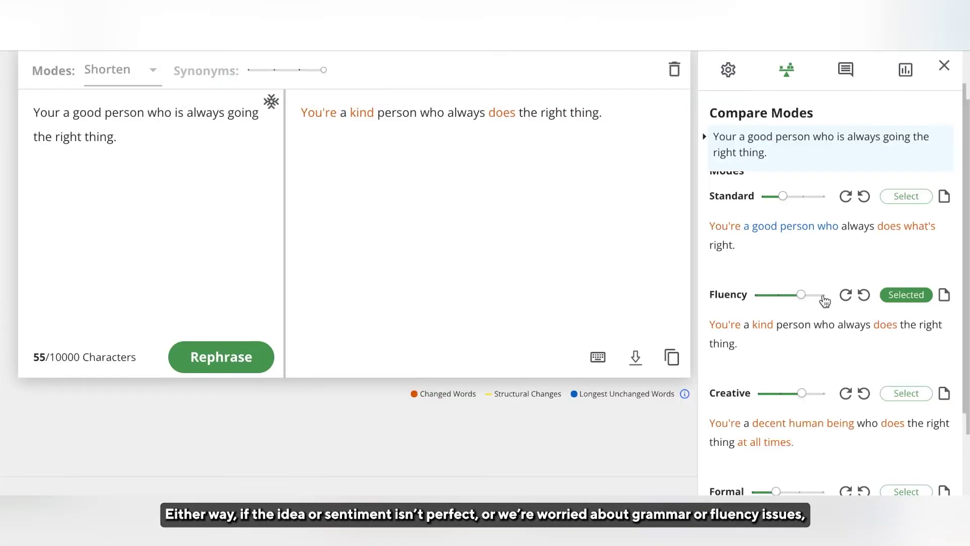
click(825, 295)
scroll(826, 299, down, 1)
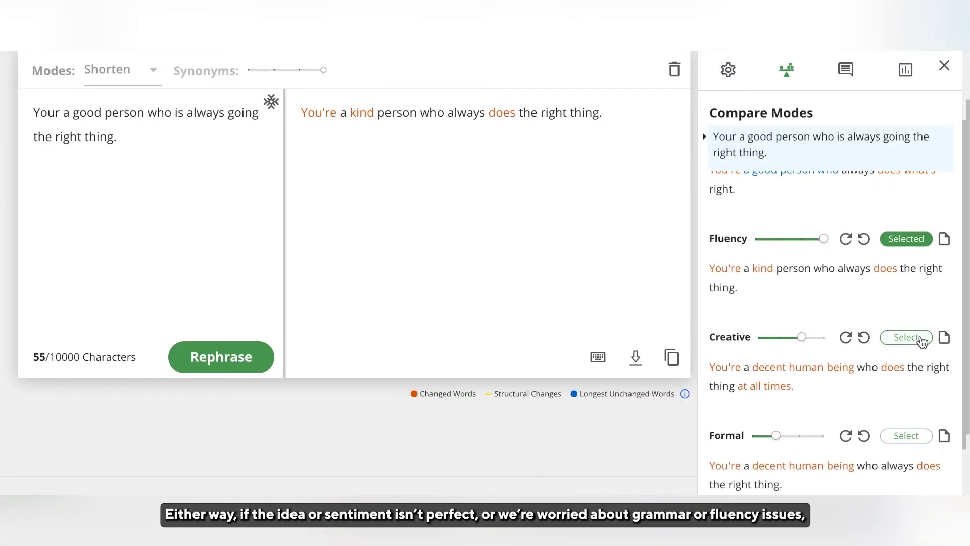
click(775, 337)
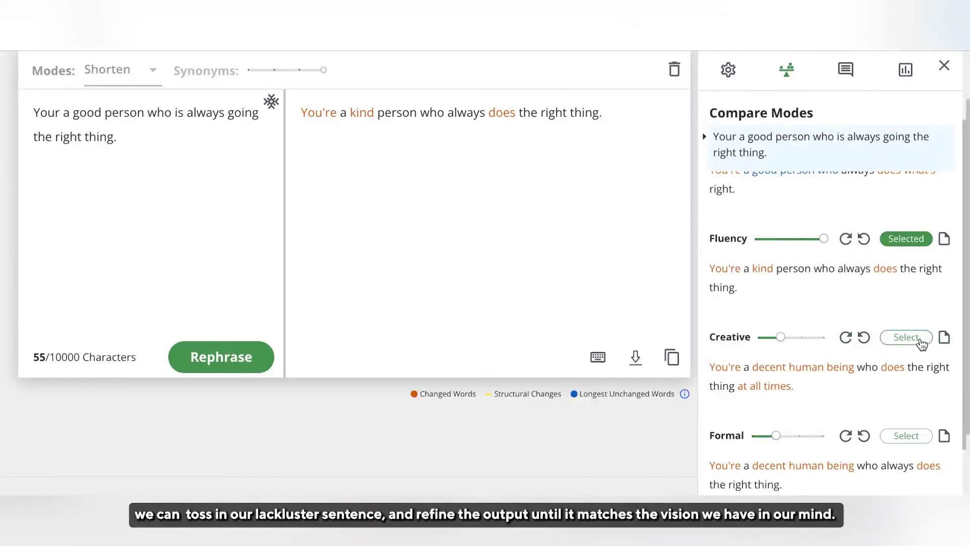
click(906, 337)
click(402, 113)
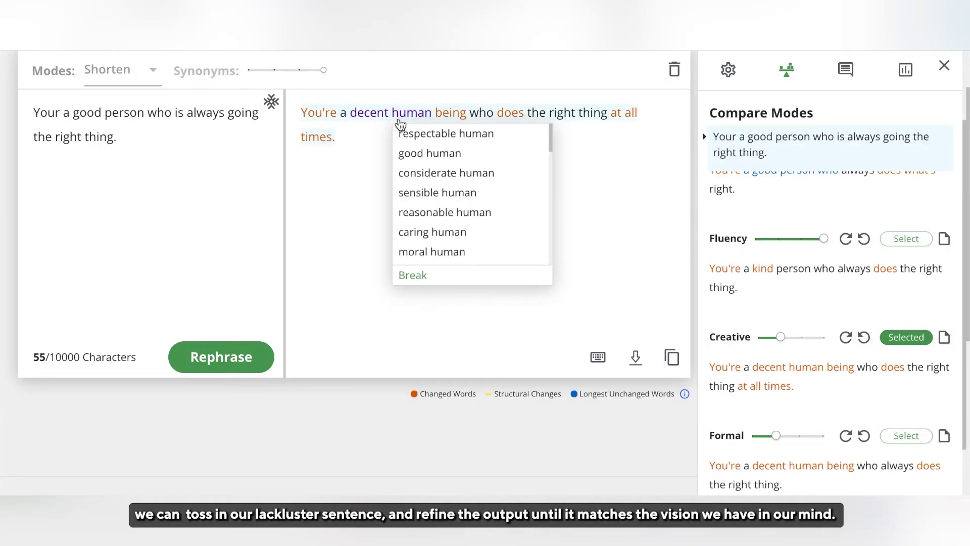
click(356, 227)
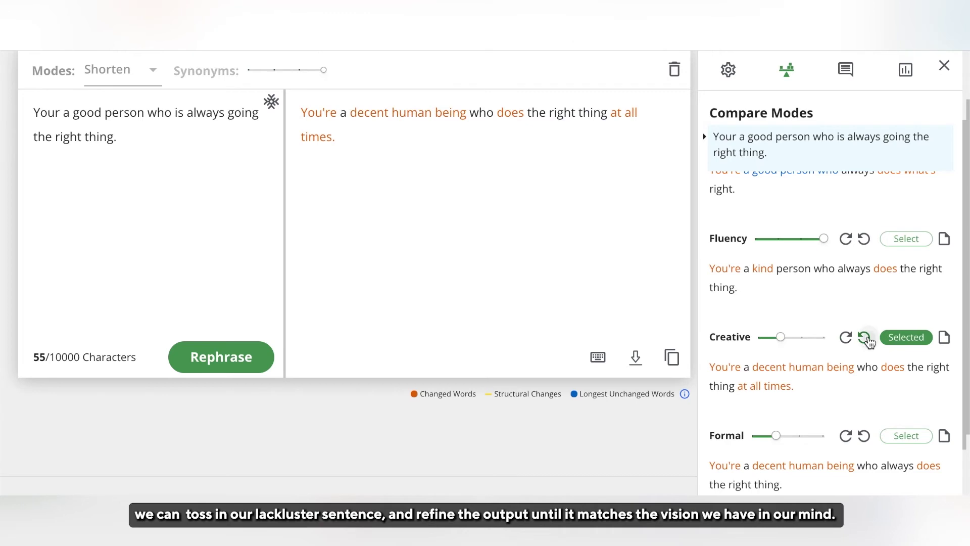
Regenerate the Creative paraphrase and replace 'kind' with 'wonderful'.
click(802, 338)
click(846, 339)
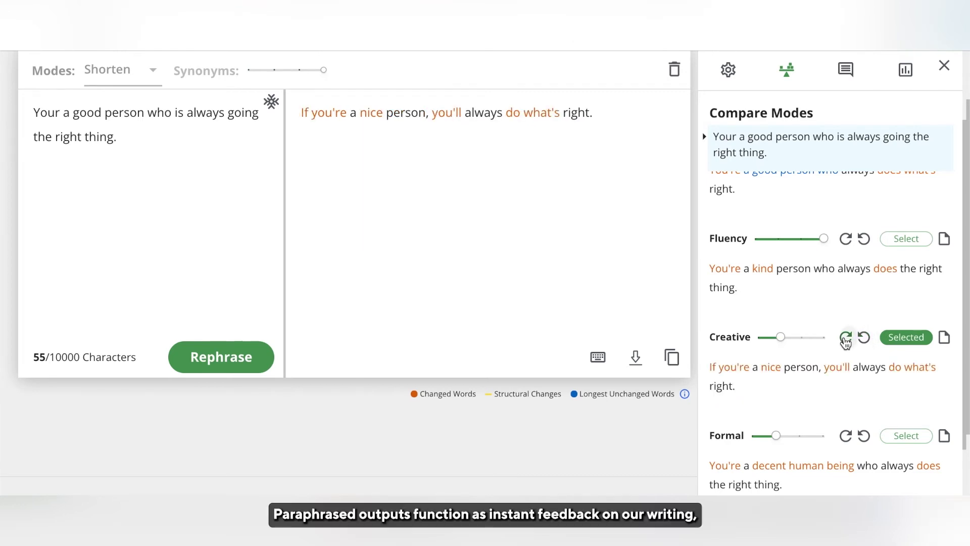
click(846, 339)
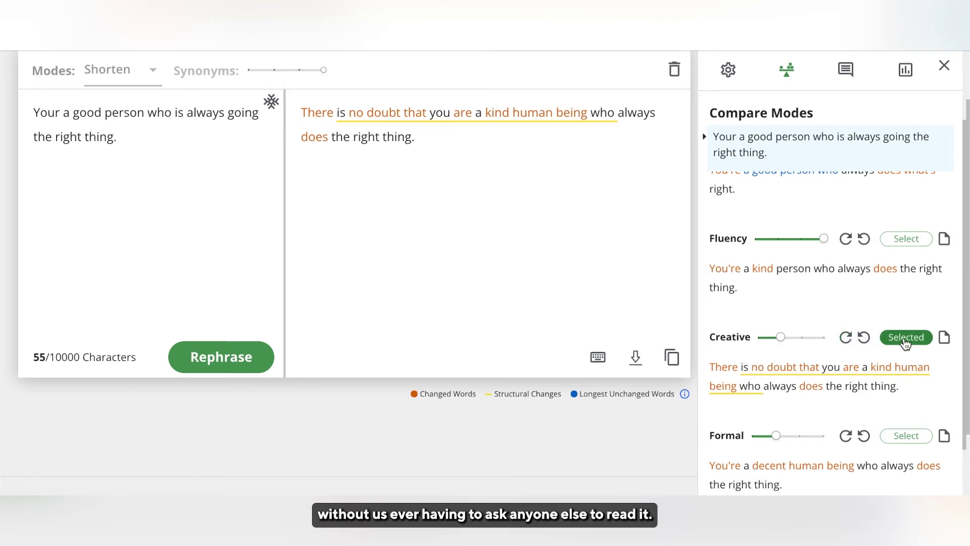
click(497, 112)
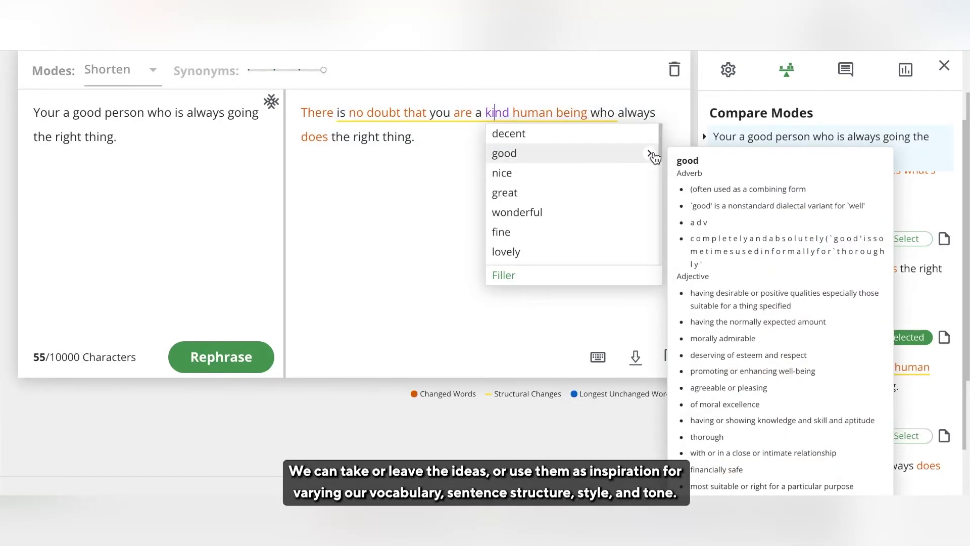
click(510, 212)
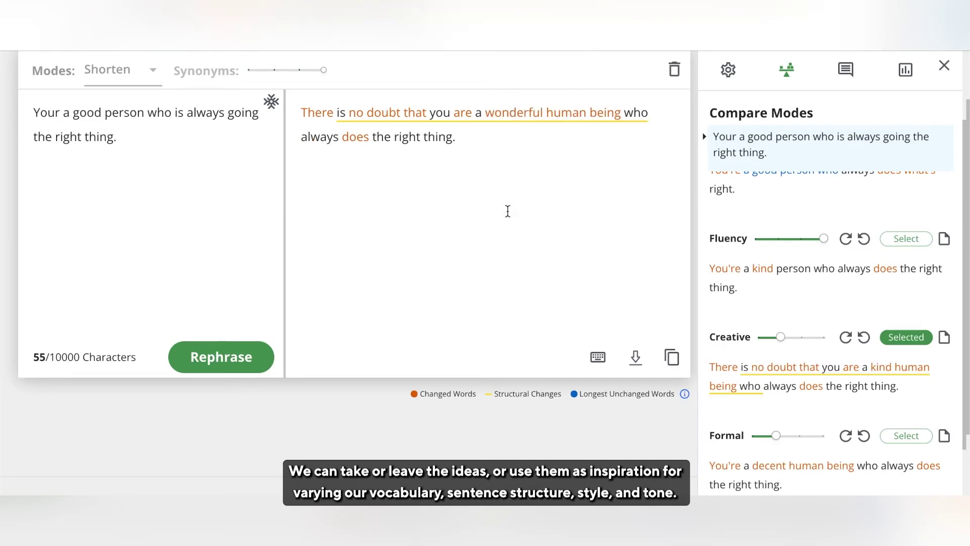
scroll(889, 247, up, 3)
scroll(888, 247, up, 2)
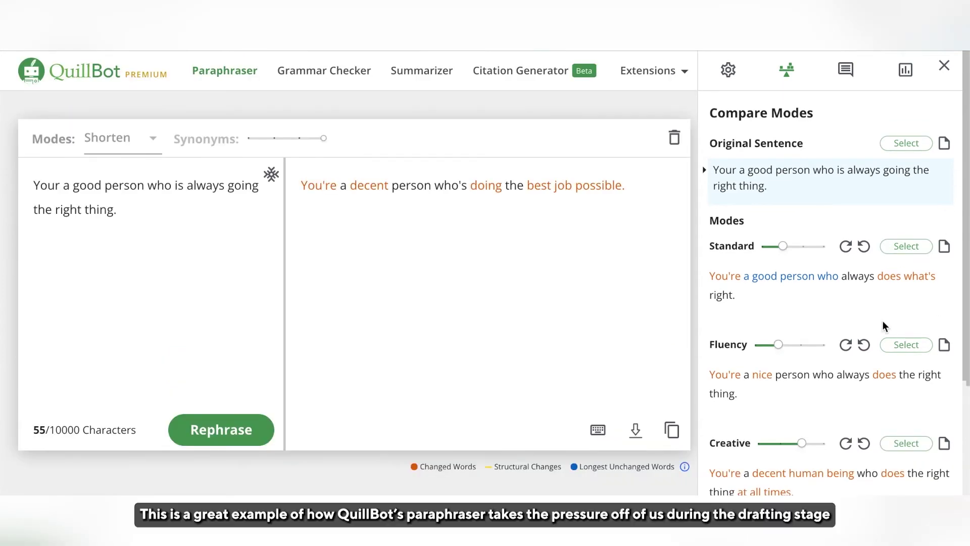
scroll(884, 327, down, 2)
scroll(884, 325, down, 2)
scroll(884, 326, down, 2)
scroll(885, 326, down, 1)
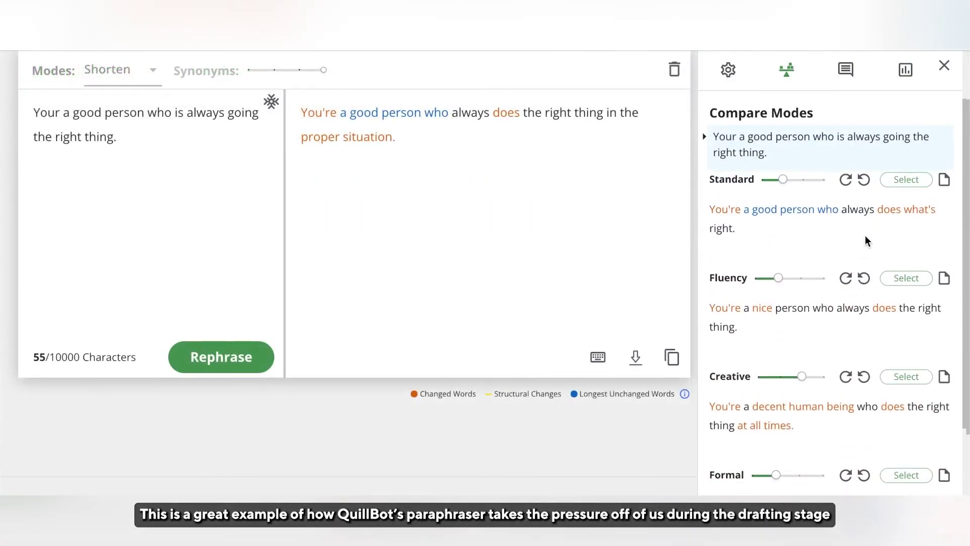
Adopt the Fluency version, swap in 'sweet person' and 'that always does', and raise Fluency's synonym strength.
click(905, 294)
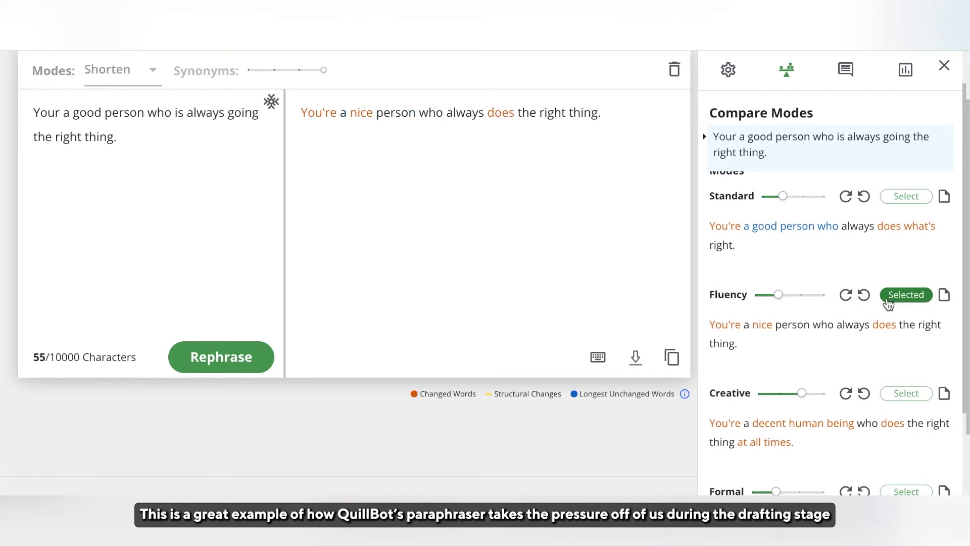
click(370, 115)
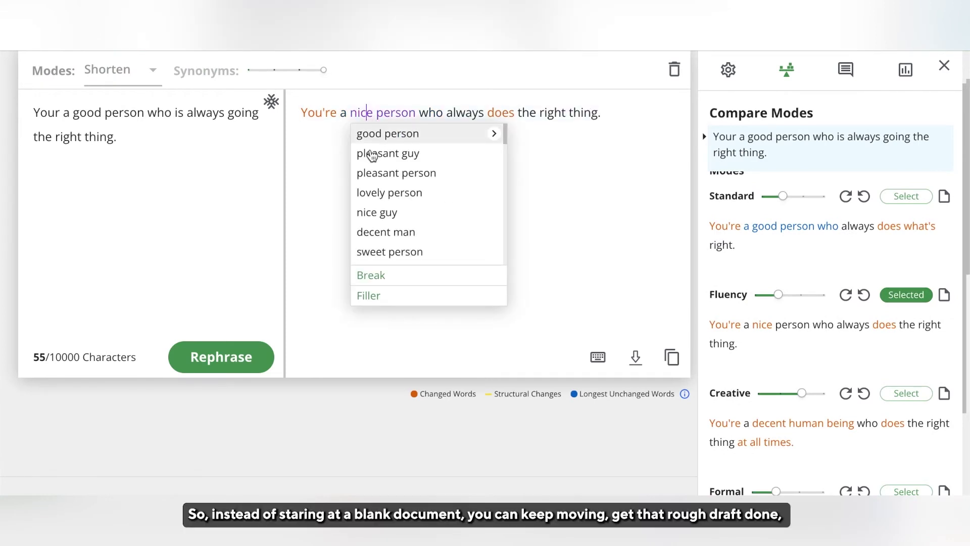
click(379, 251)
click(511, 114)
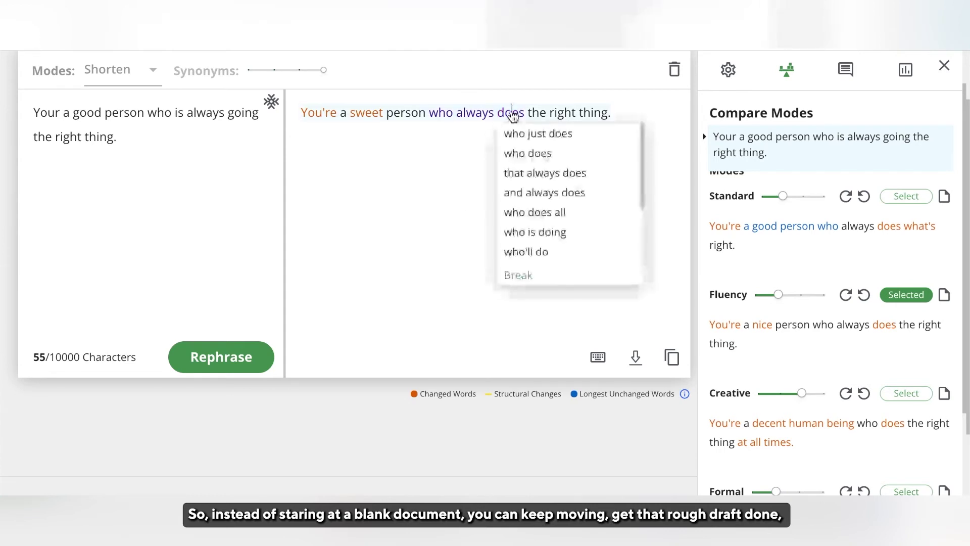
click(513, 176)
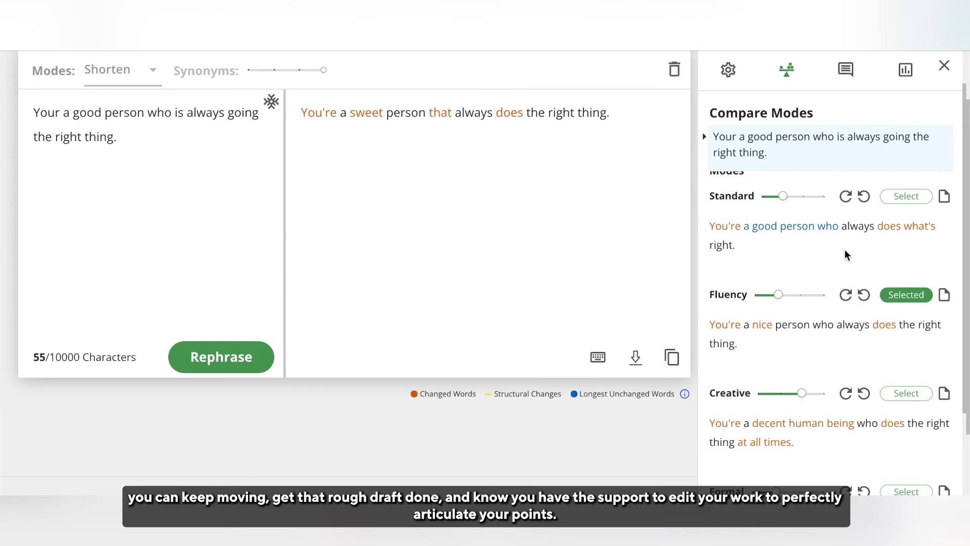
drag(779, 294, 811, 294)
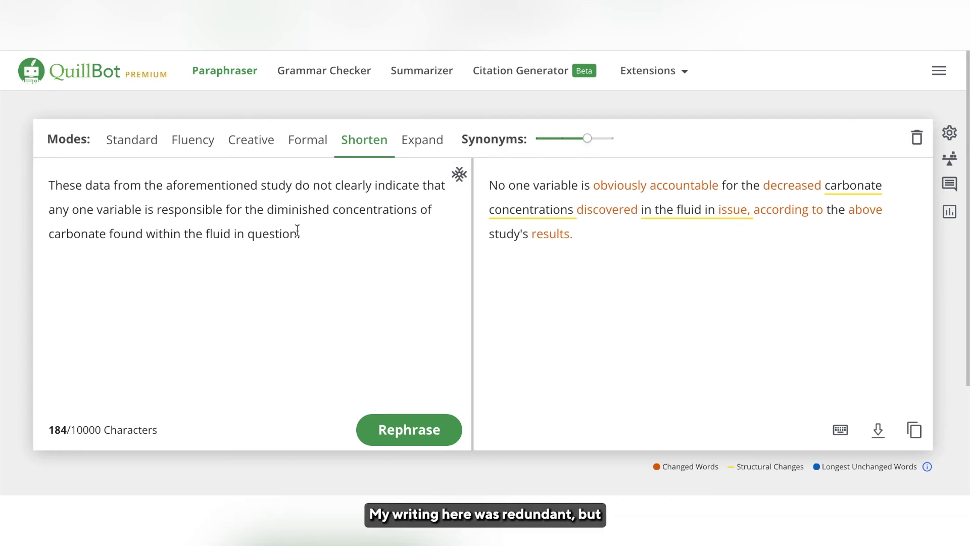
Rephrase the carbonate sentence in Standard mode, then return to the Shorten version.
click(133, 140)
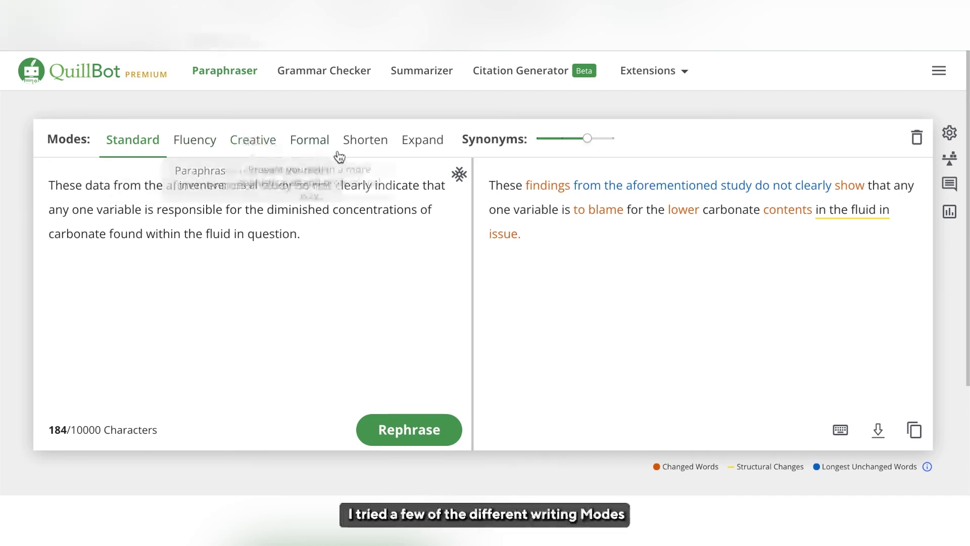
click(365, 139)
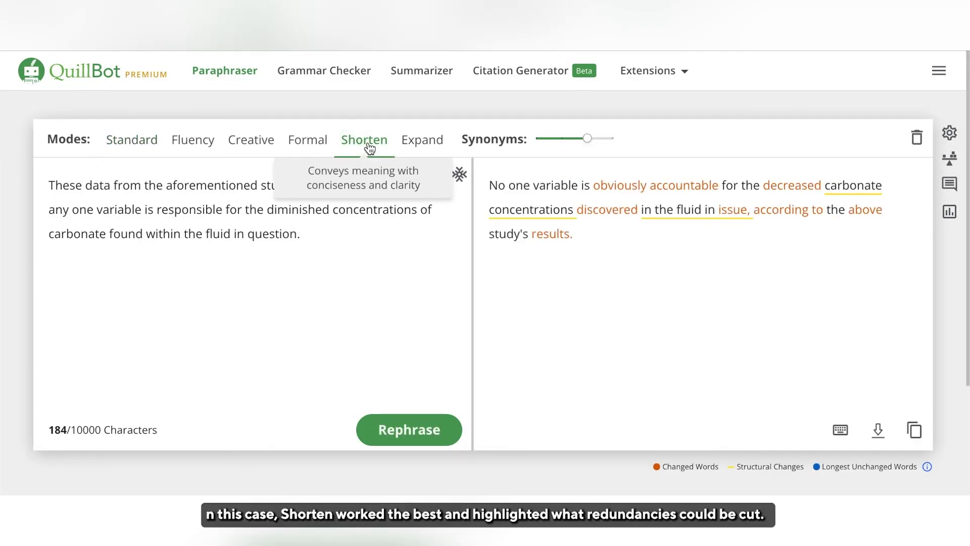
Lower the Synonyms slider and review alternatives for 'discovered' and 'according to the above' without changes.
drag(588, 139, 564, 140)
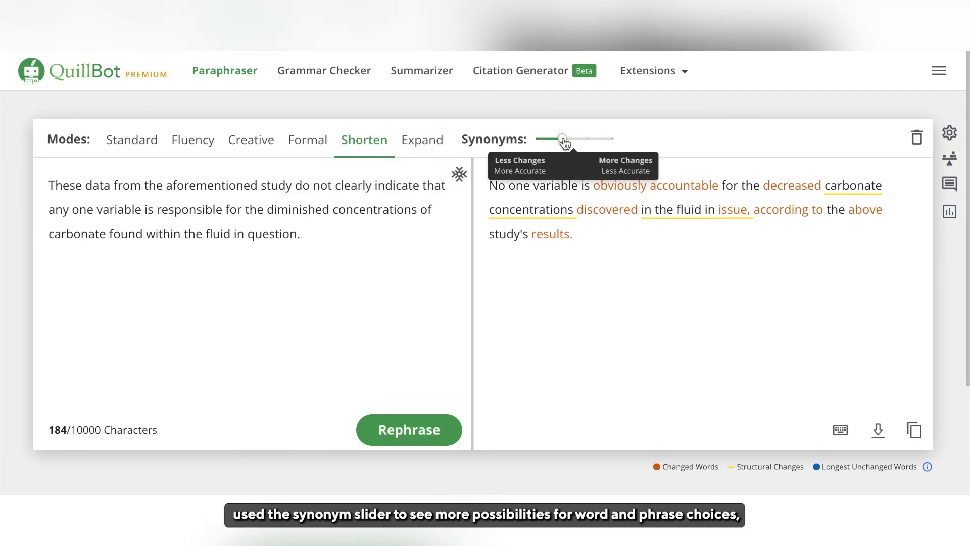
click(610, 210)
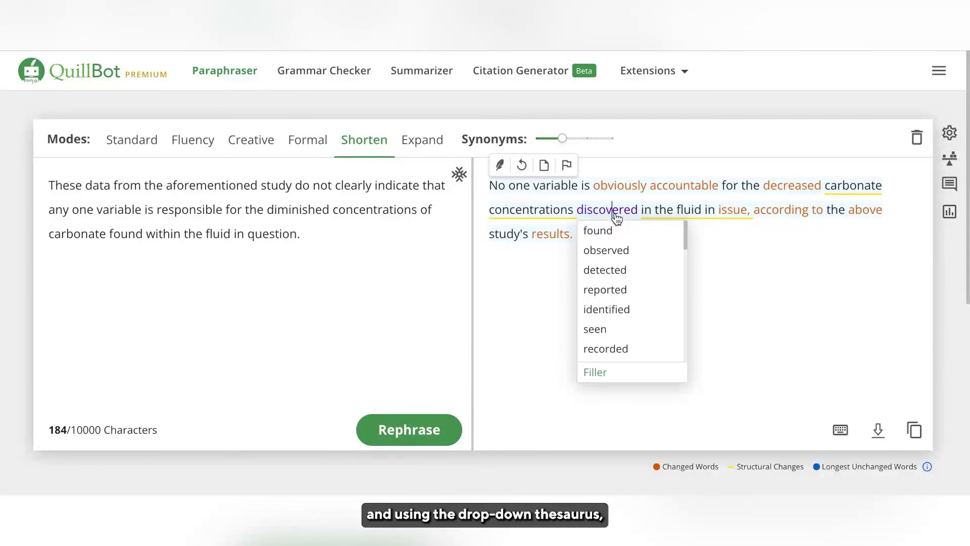
click(676, 251)
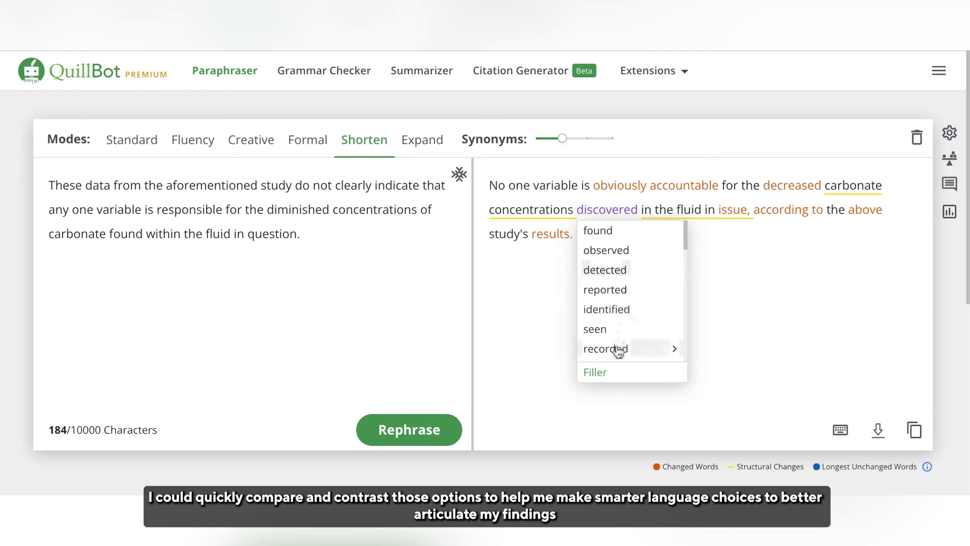
click(769, 297)
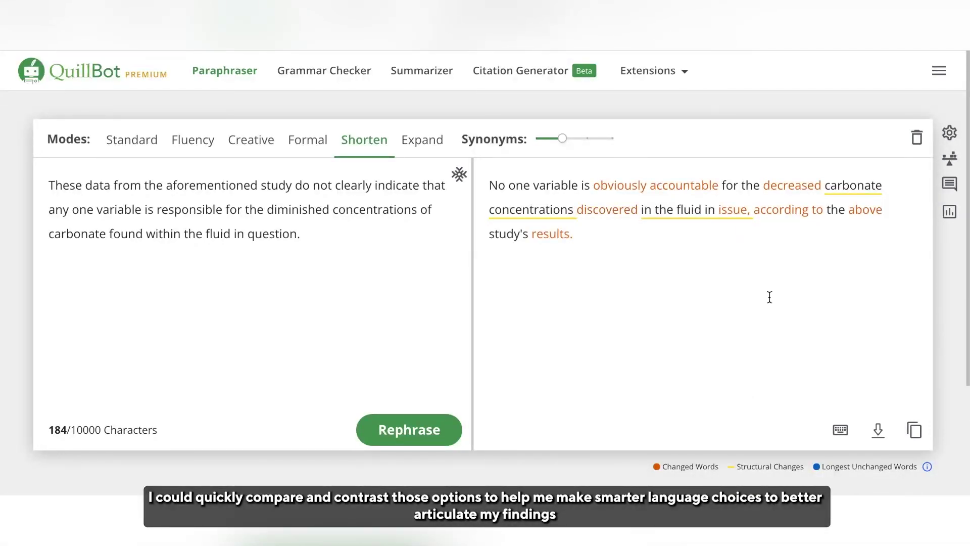
click(785, 210)
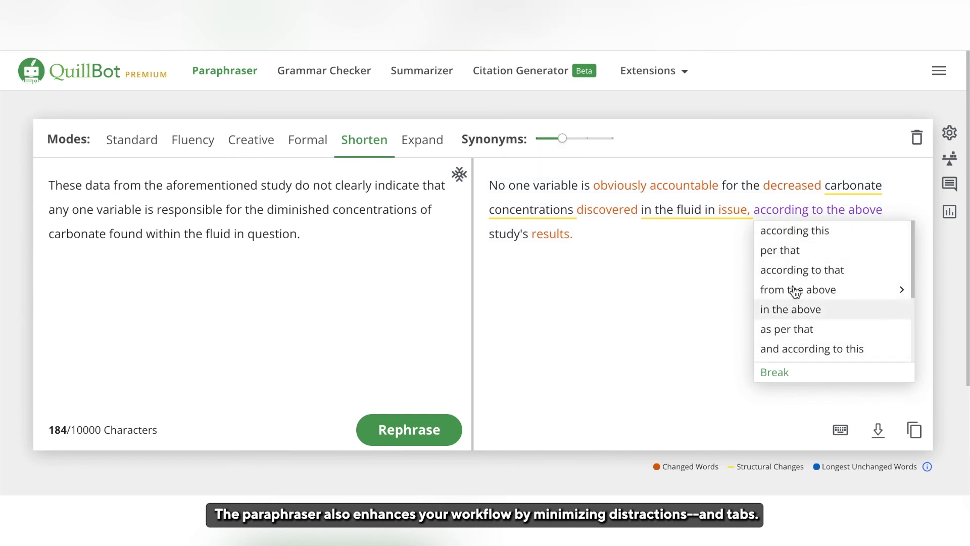
Replace 'obviously' with 'demonstrably' in the shortened sentence.
click(631, 187)
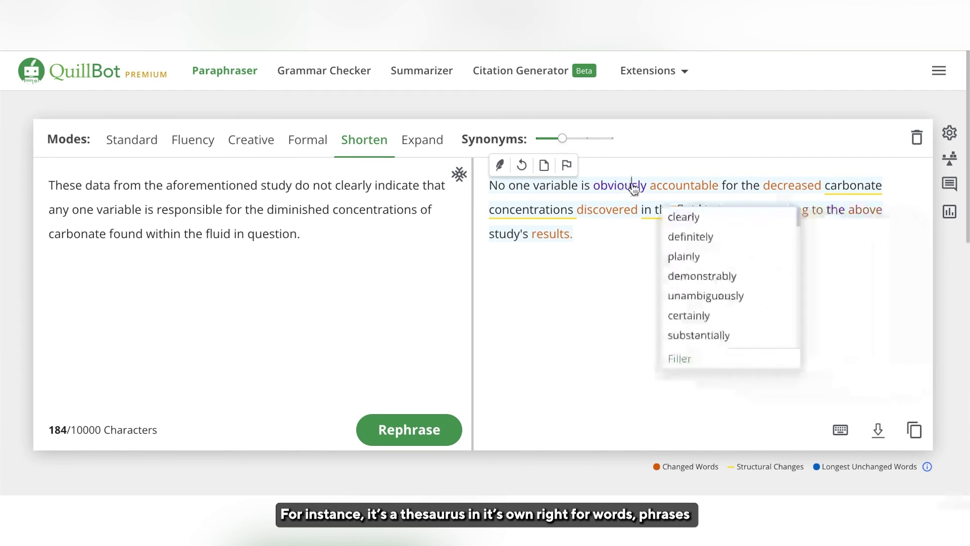
mouse_move(720, 207)
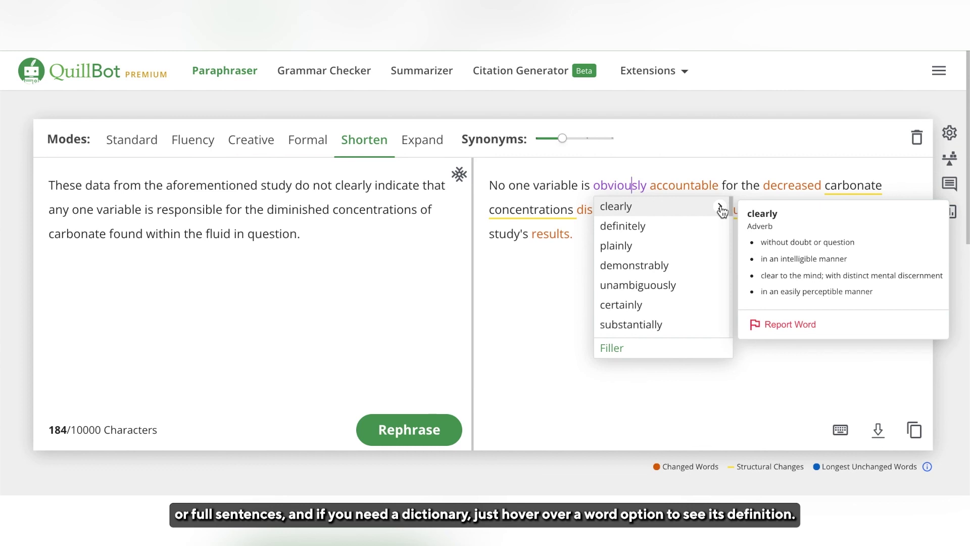
click(635, 265)
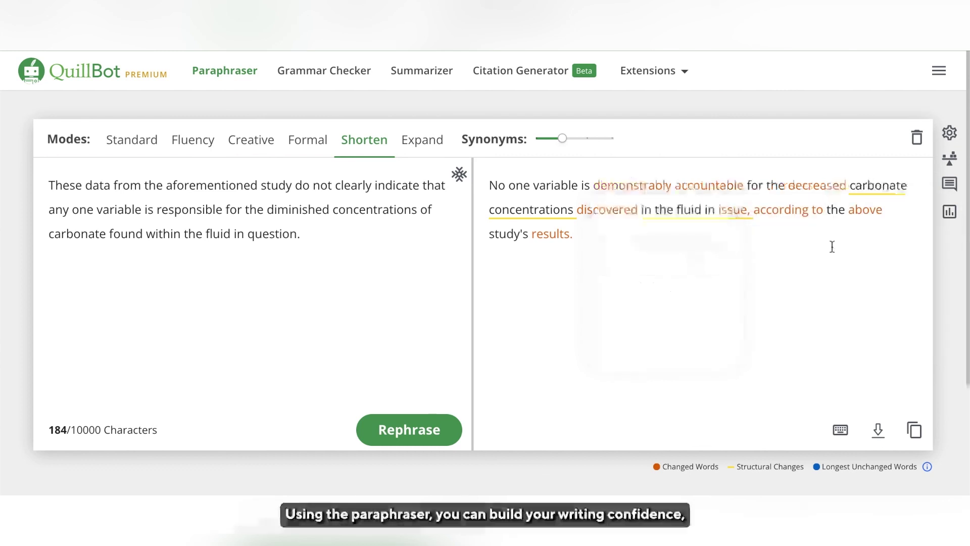
Compare all modes, max Standard's synonym strength, and adopt the Formal paraphrase as the output.
click(948, 159)
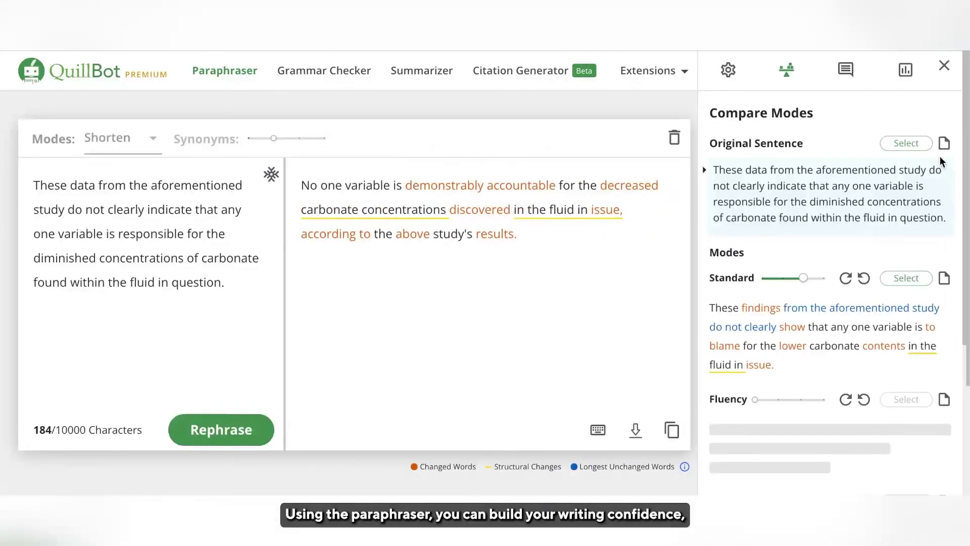
click(824, 281)
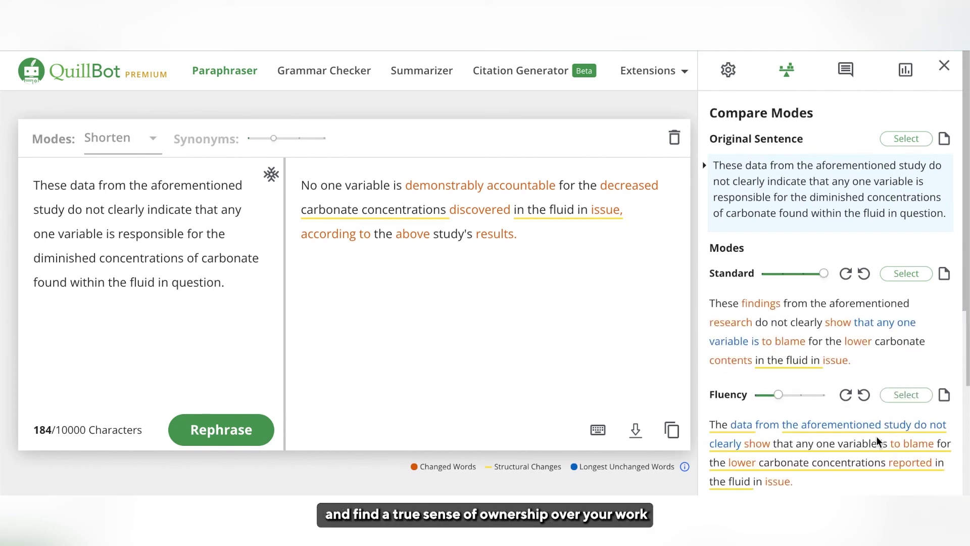
scroll(878, 441, down, 2)
scroll(876, 431, down, 1)
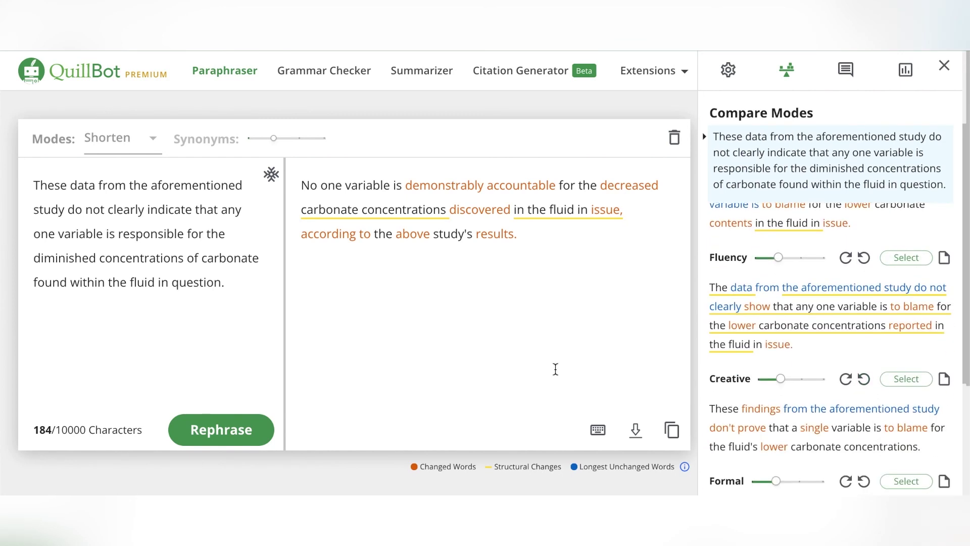
scroll(871, 380, down, 2)
scroll(895, 364, down, 2)
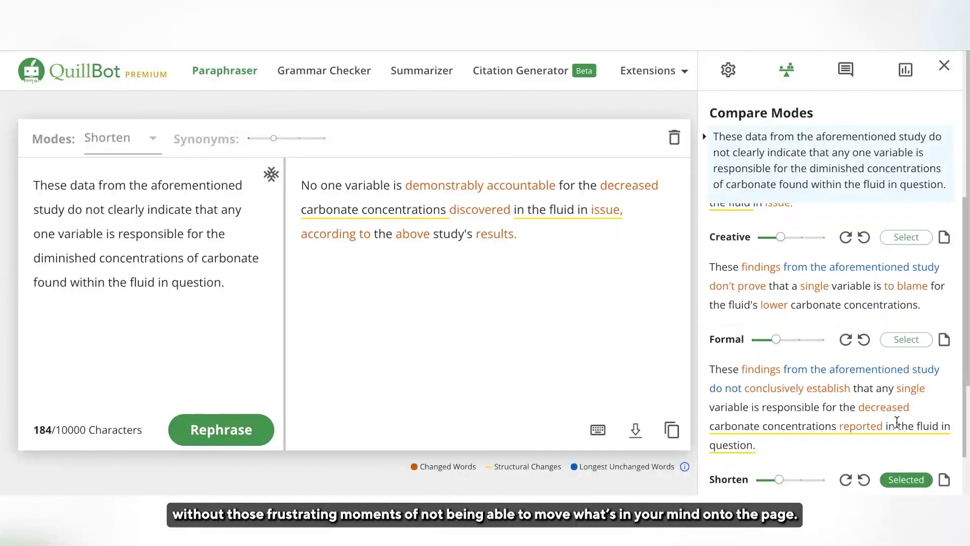
click(907, 338)
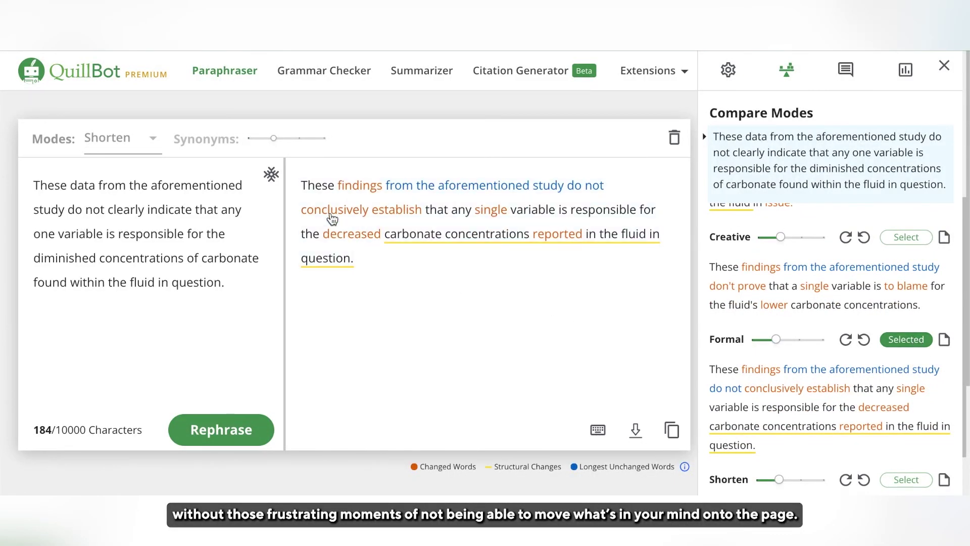